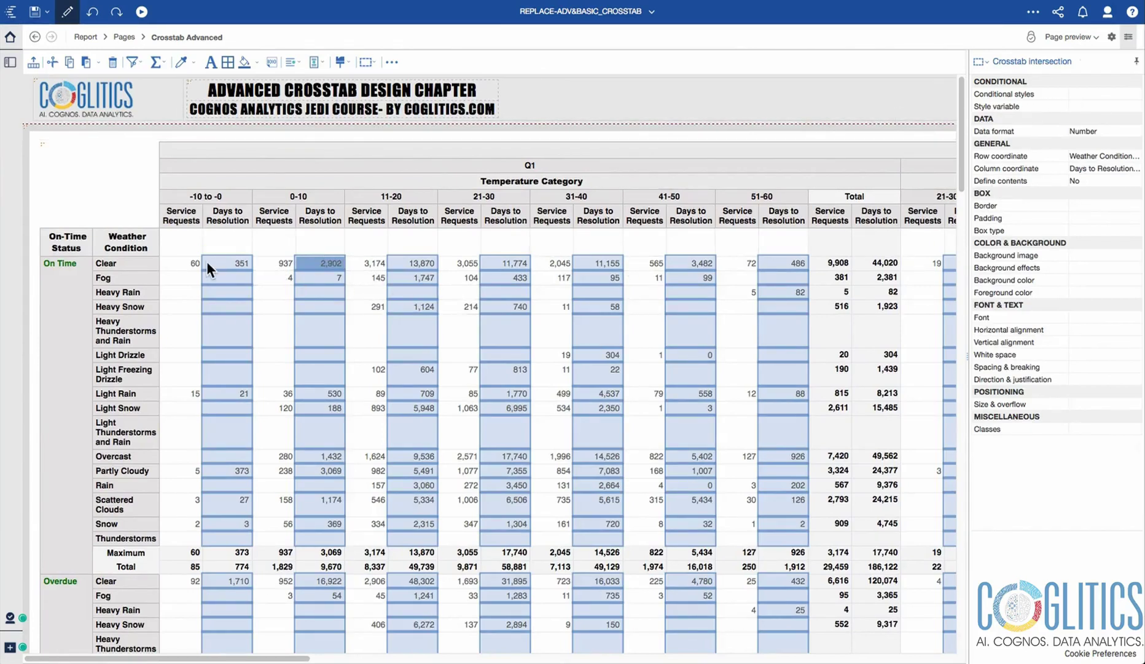
- Select the 13,870 and 351 Days to Resolution cells in the crosstab
{"action": "left_click", "coordinate": [411, 263]}
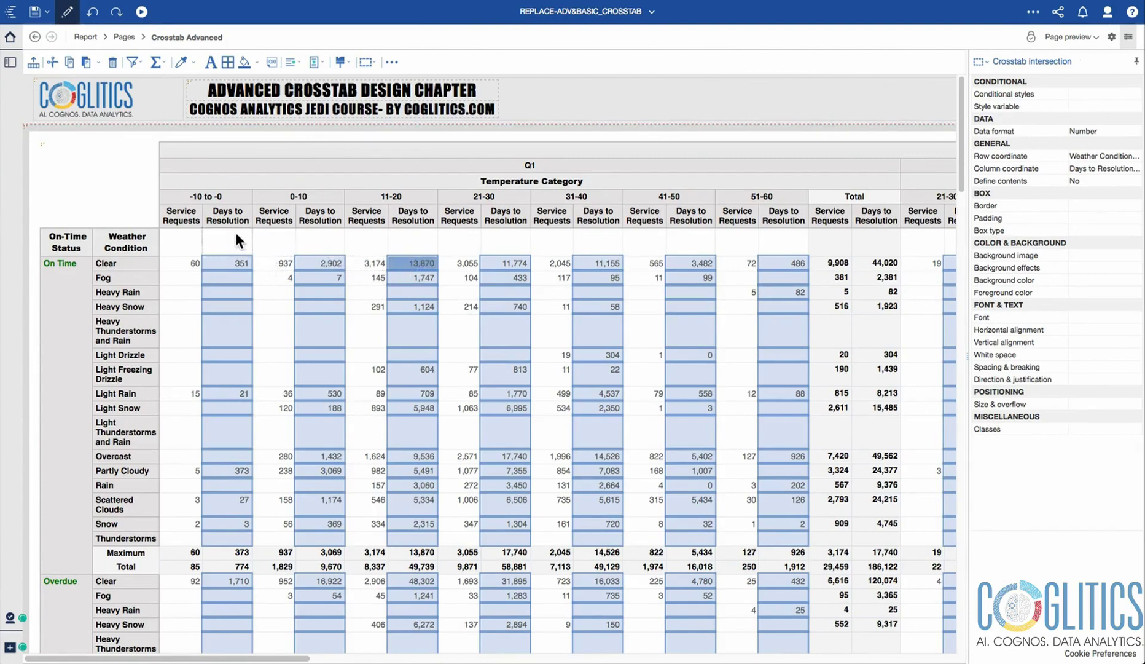
{"action": "left_click", "coordinate": [233, 260]}
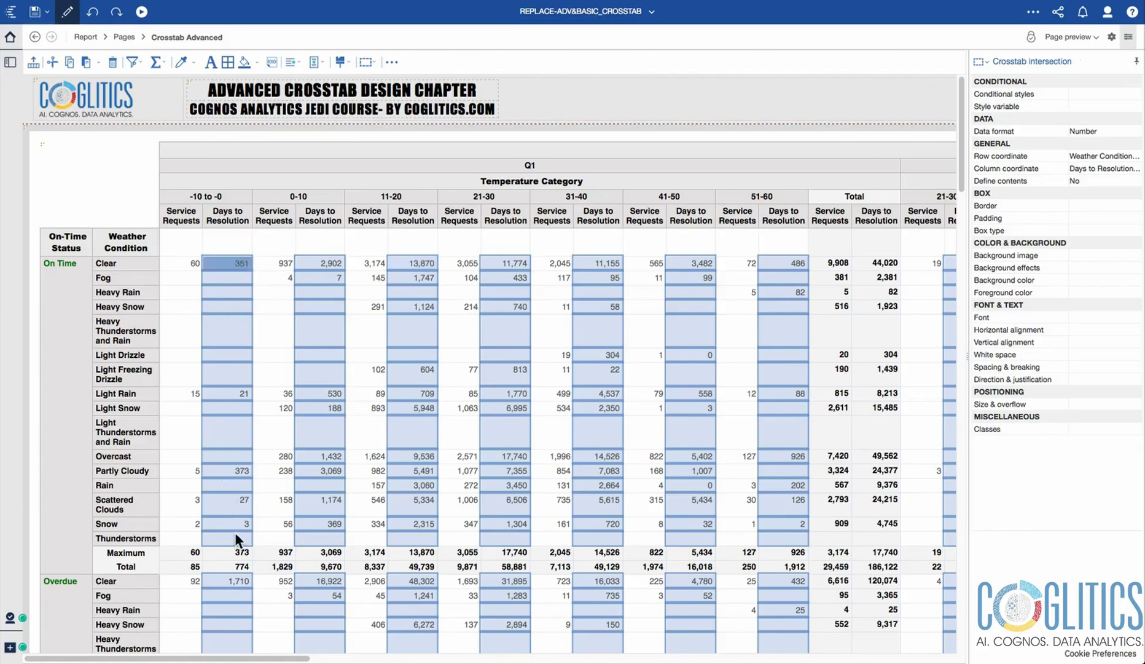
{"action": "scroll", "coordinate": [235, 528], "scroll_direction": "down", "scroll_amount": 10}
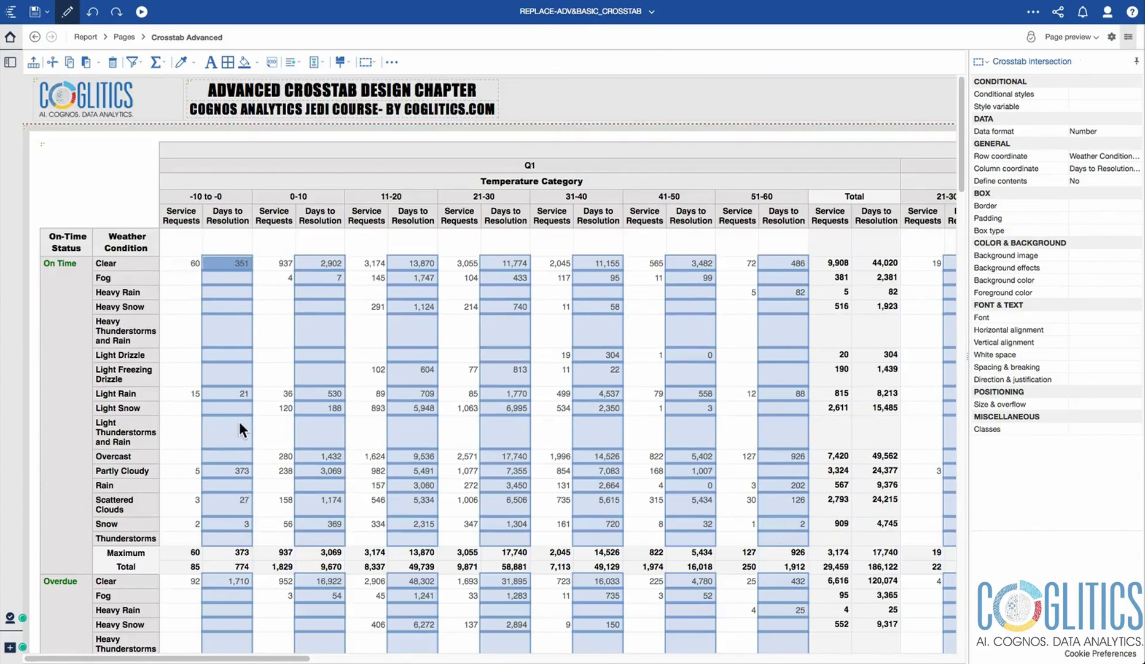
{"action": "scroll", "coordinate": [239, 421], "scroll_direction": "down", "scroll_amount": 15}
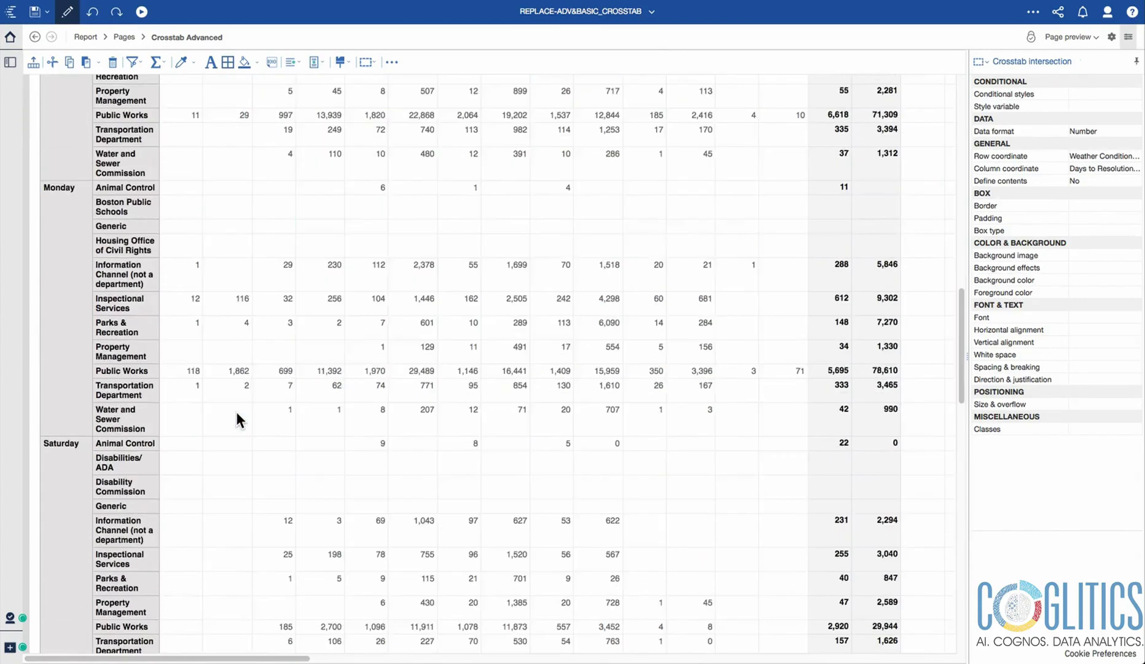
{"action": "scroll", "coordinate": [236, 410], "scroll_direction": "up", "scroll_amount": 20}
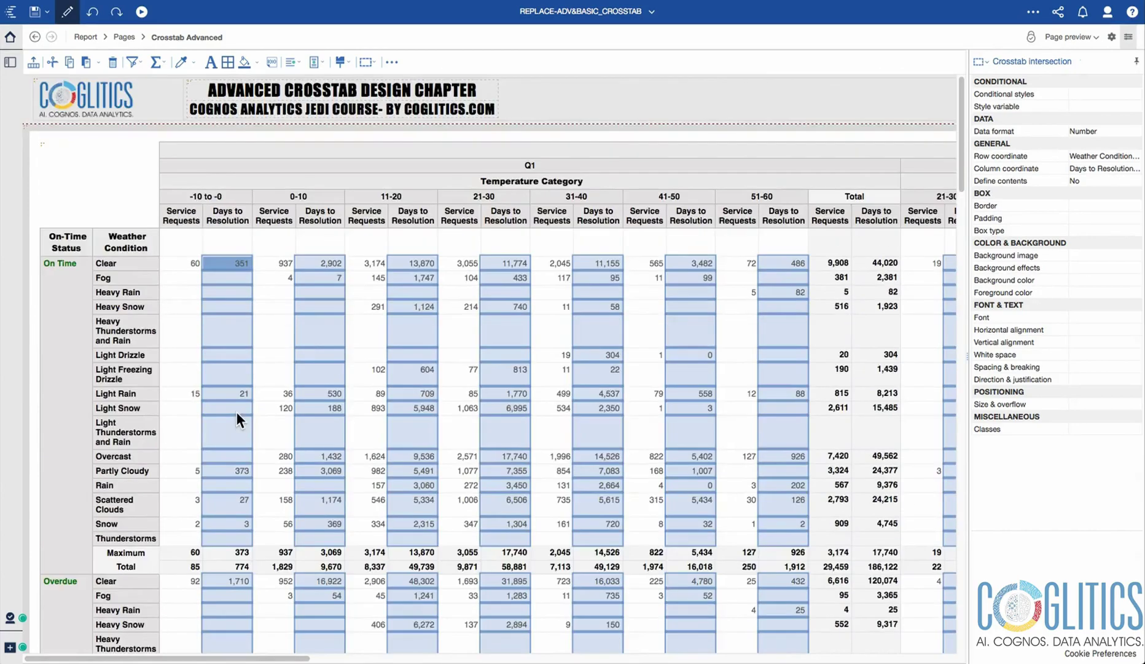
- Create a new conditional style based on Days to Resolution and begin adding a threshold
{"action": "left_click", "coordinate": [1120, 98]}
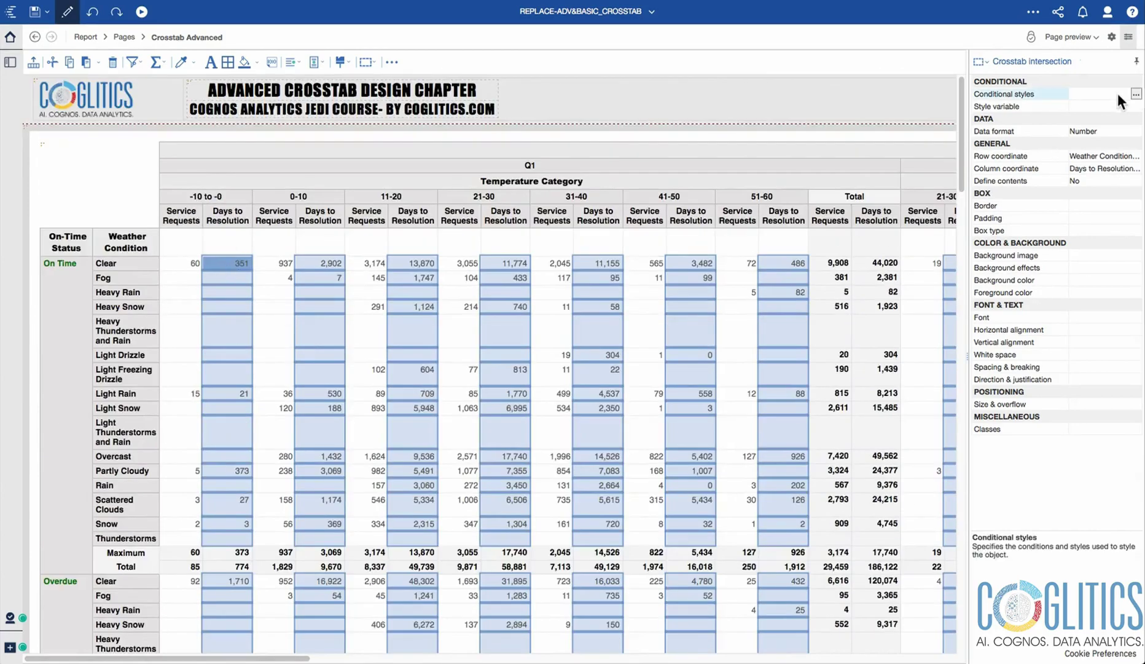
{"action": "left_click", "coordinate": [1137, 94]}
{"action": "left_click", "coordinate": [504, 384]}
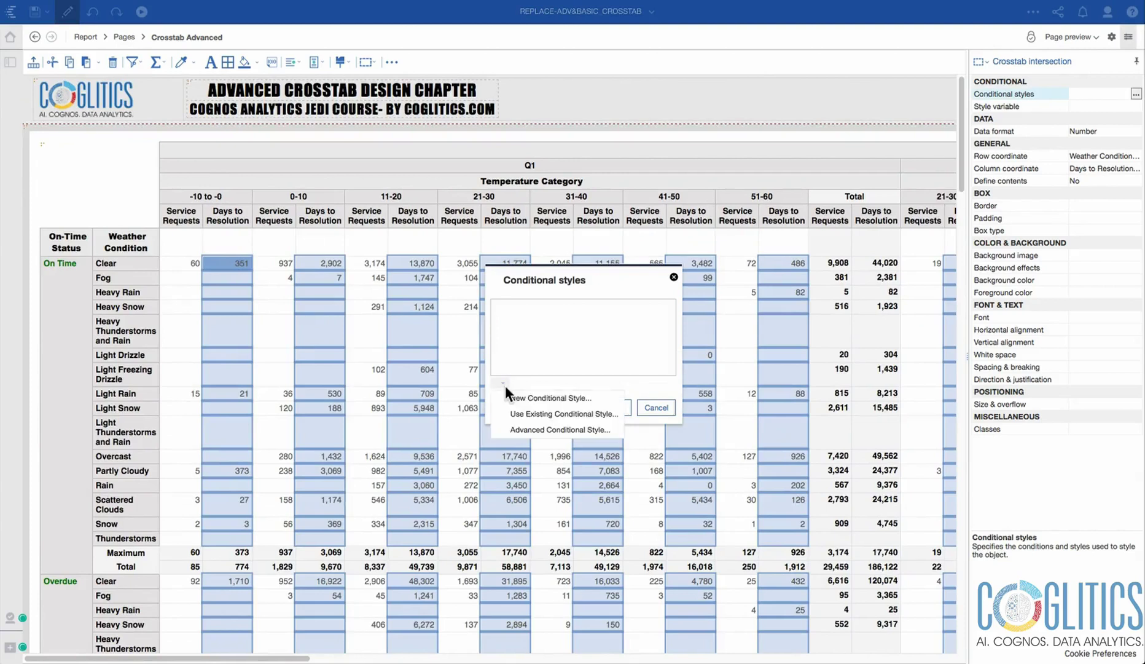
{"action": "left_click", "coordinate": [526, 396]}
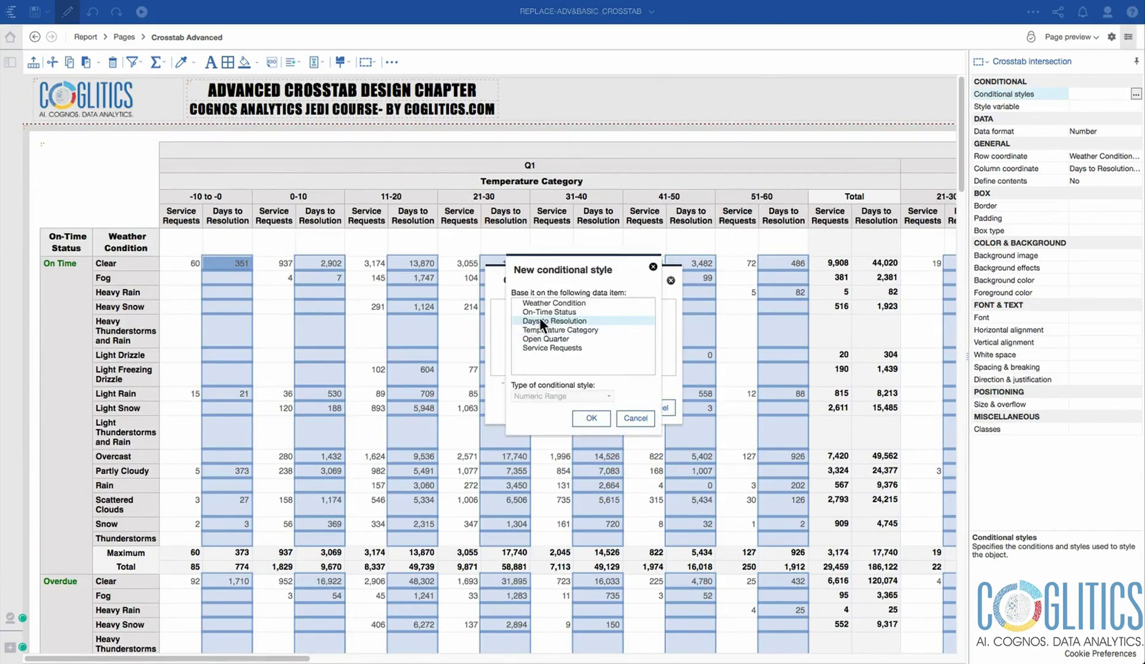
{"action": "left_click", "coordinate": [591, 418]}
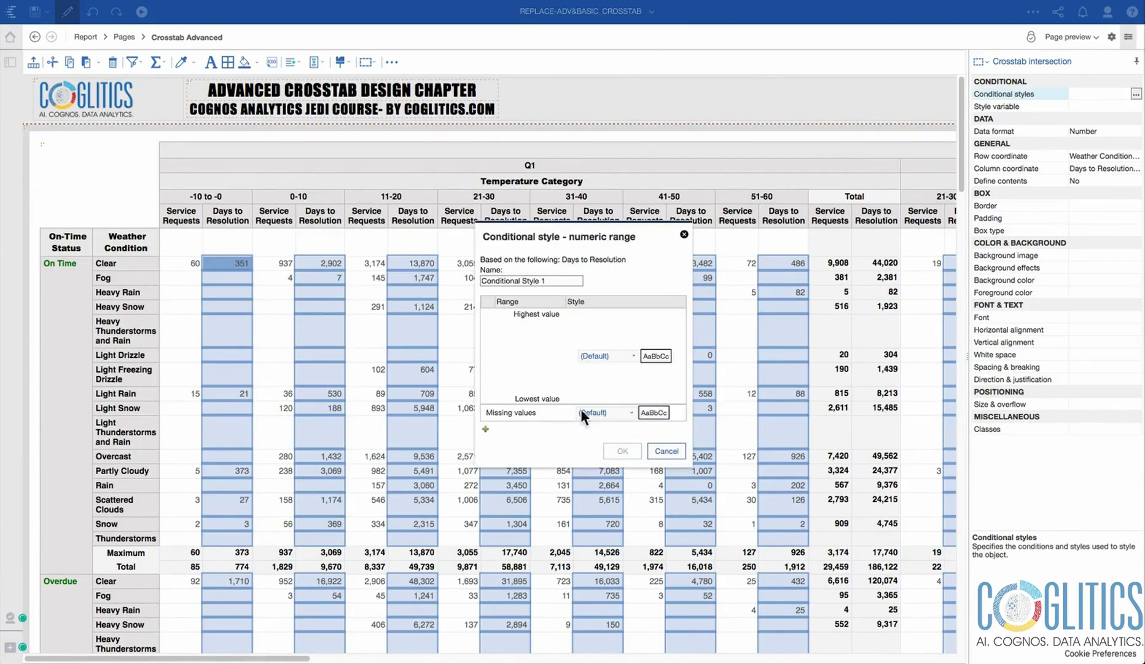
{"action": "left_click", "coordinate": [485, 429]}
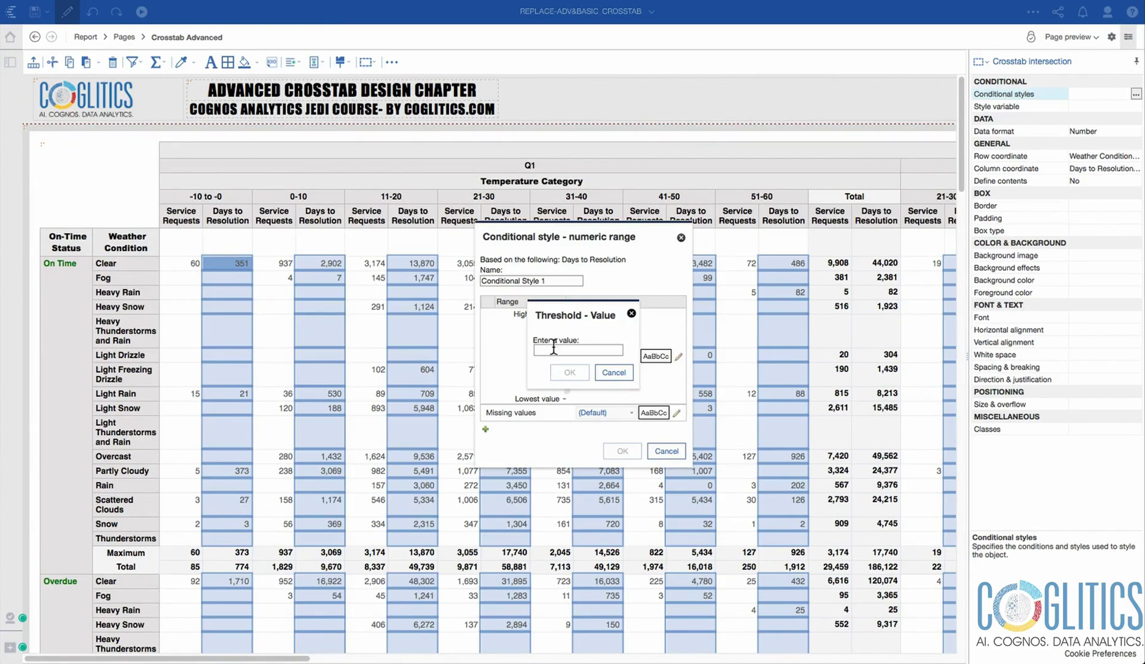
- Set a threshold value of 5, leaving the upper and lower ranges' styles at default for now
{"action": "type", "text": "5"}
{"action": "left_click", "coordinate": [570, 372]}
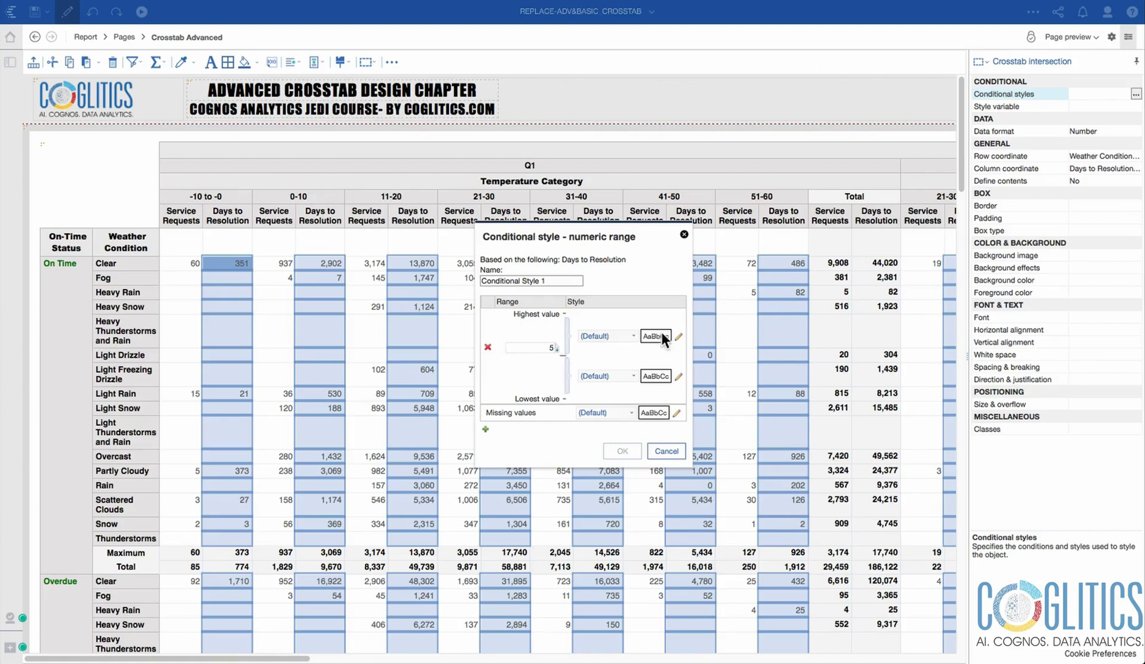
{"action": "left_click", "coordinate": [627, 336]}
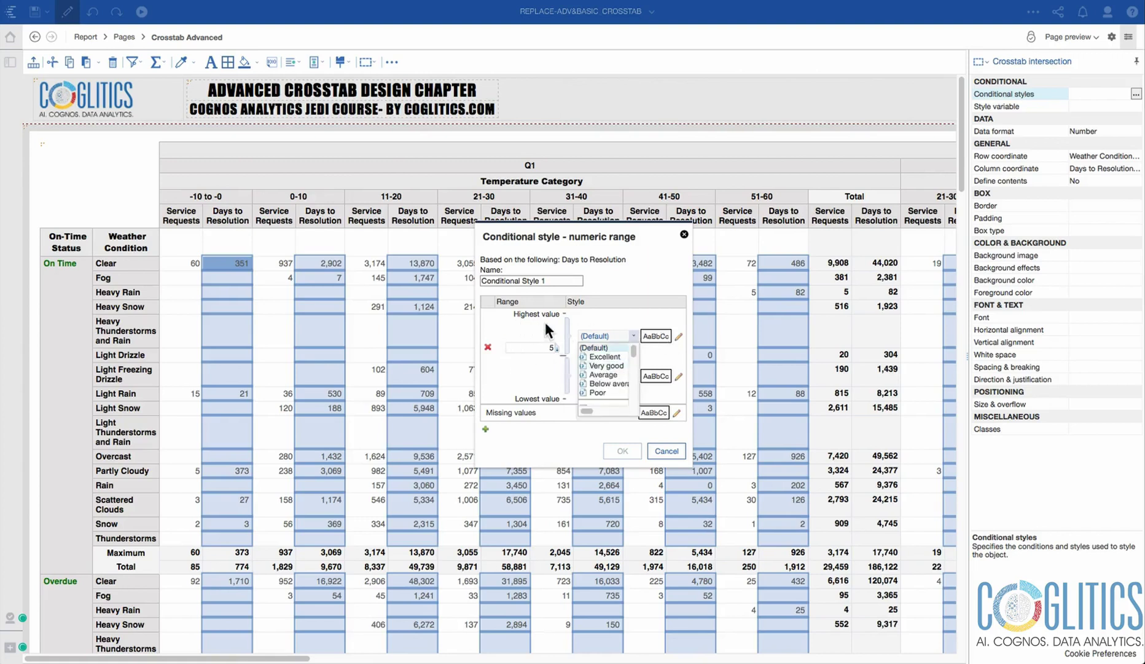
{"action": "left_click", "coordinate": [611, 348]}
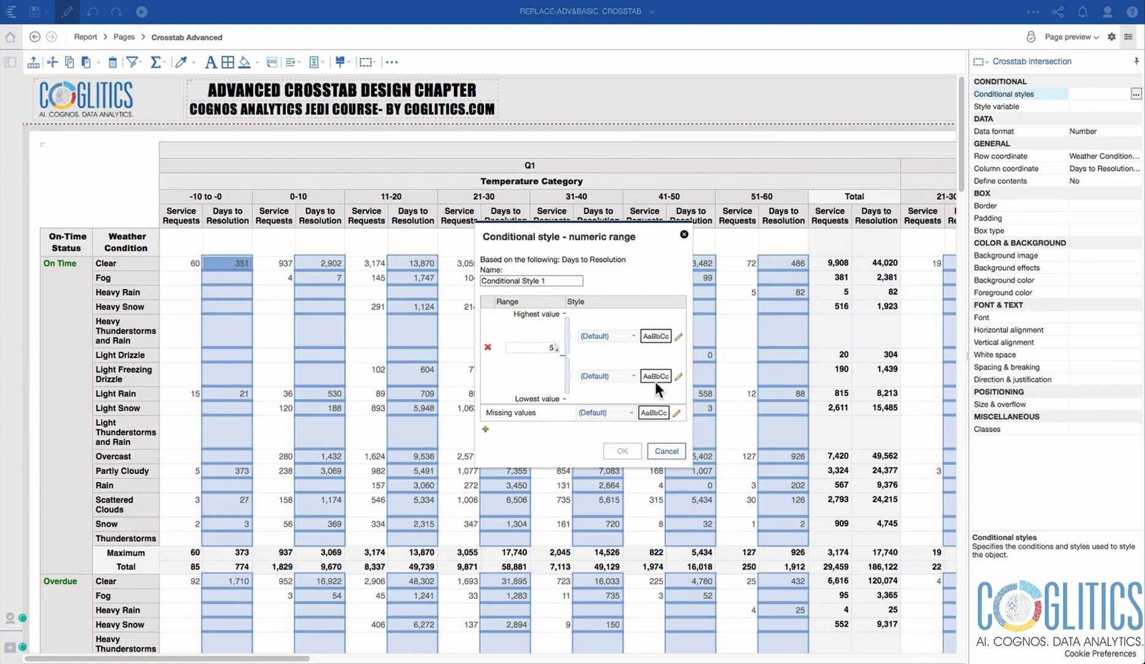
{"action": "left_click", "coordinate": [630, 376]}
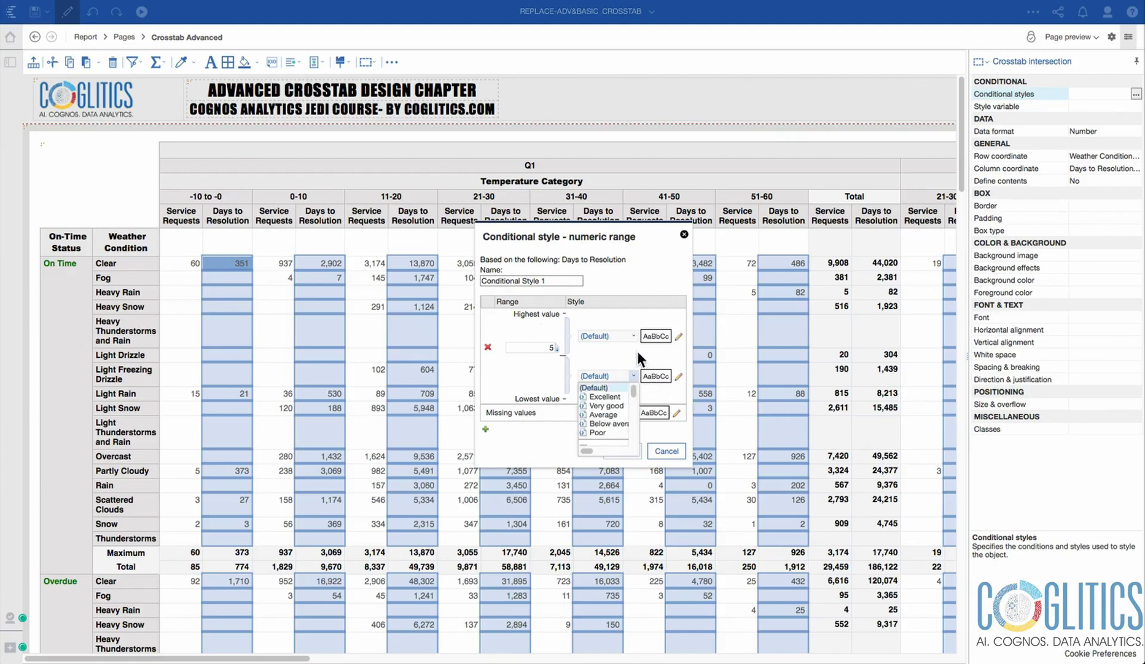
{"action": "left_click", "coordinate": [663, 375]}
- Define a centre-aligned custom style for values below 5 using bold 14pt Helvetica
{"action": "left_click", "coordinate": [679, 376]}
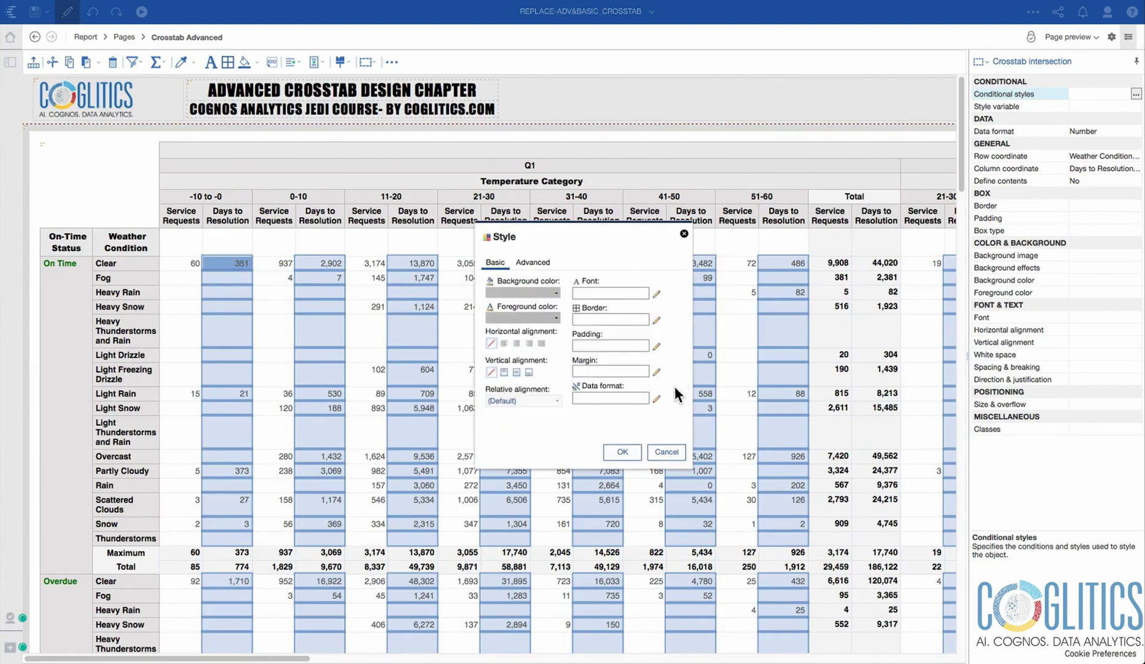
{"action": "left_click", "coordinate": [520, 344]}
{"action": "left_click", "coordinate": [657, 293]}
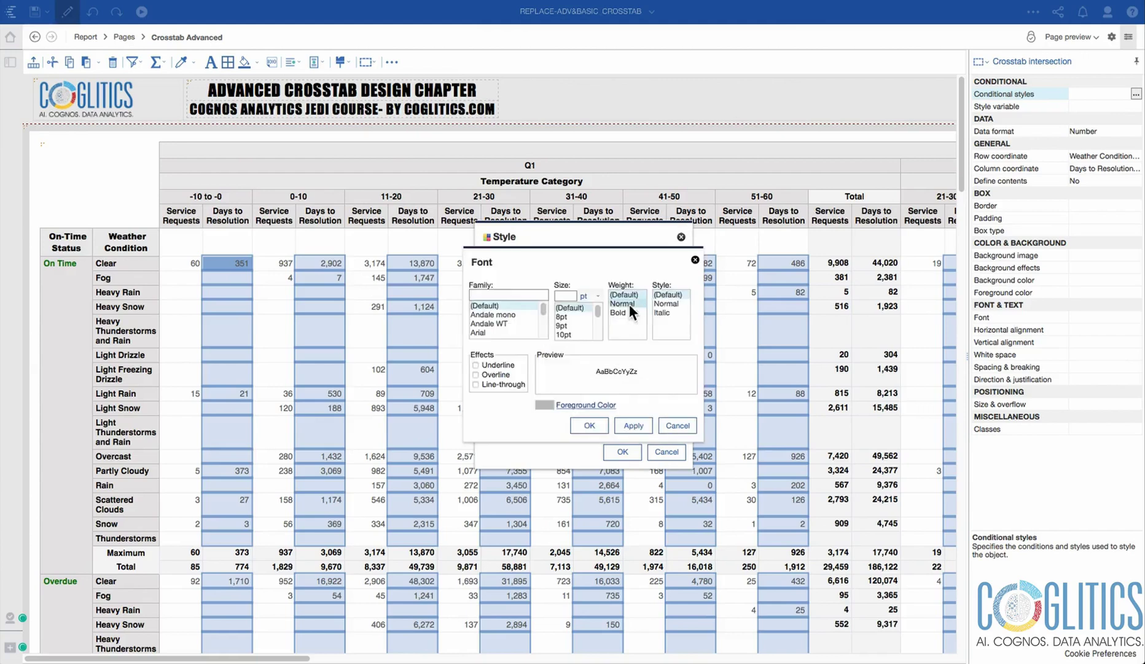
{"action": "scroll", "coordinate": [599, 311], "scroll_direction": "down", "scroll_amount": 3}
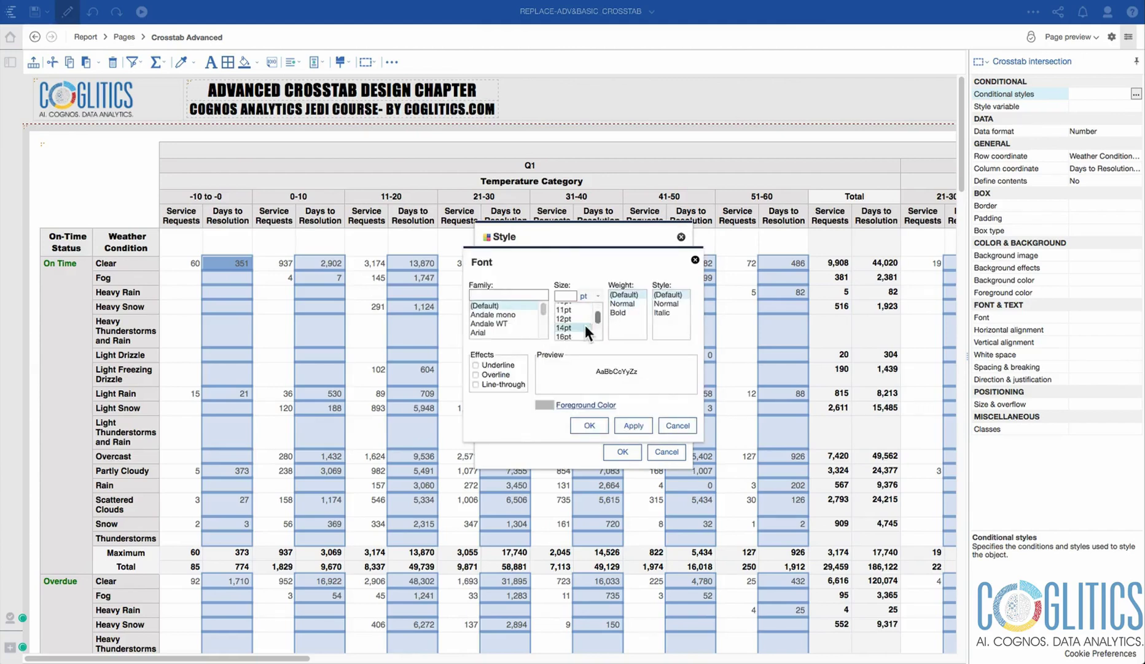
{"action": "left_click", "coordinate": [569, 327]}
{"action": "scroll", "coordinate": [546, 311], "scroll_direction": "down", "scroll_amount": 3}
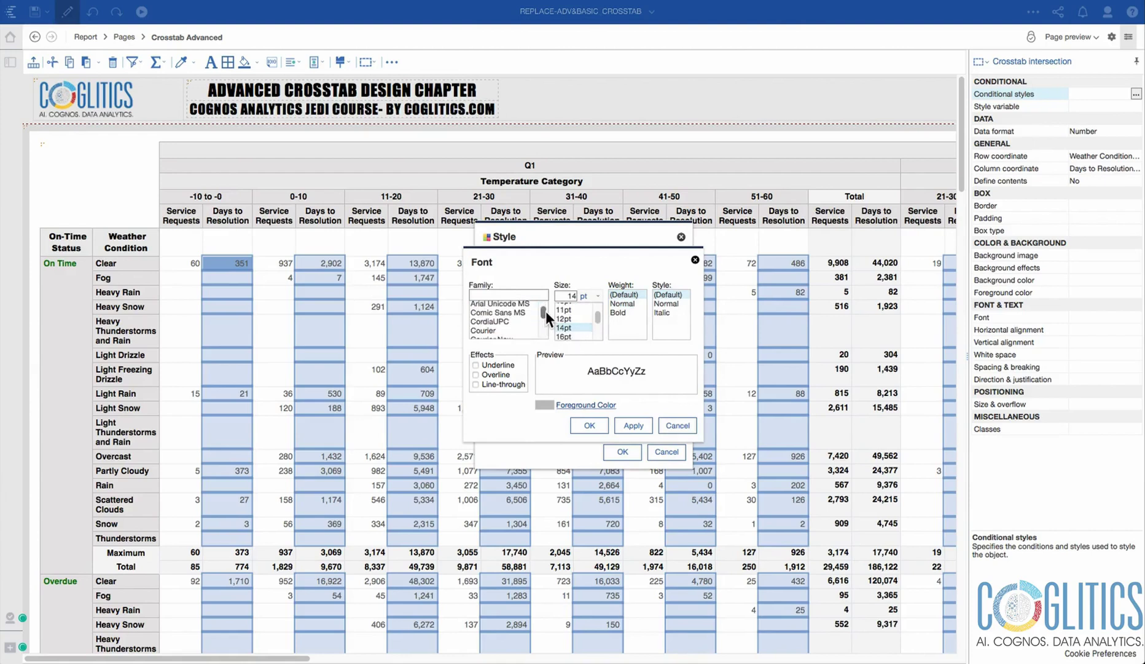
{"action": "scroll", "coordinate": [546, 310], "scroll_direction": "down", "scroll_amount": 2}
{"action": "scroll", "coordinate": [545, 313], "scroll_direction": "down", "scroll_amount": 2}
{"action": "scroll", "coordinate": [544, 314], "scroll_direction": "down", "scroll_amount": 2}
{"action": "left_click", "coordinate": [511, 317]}
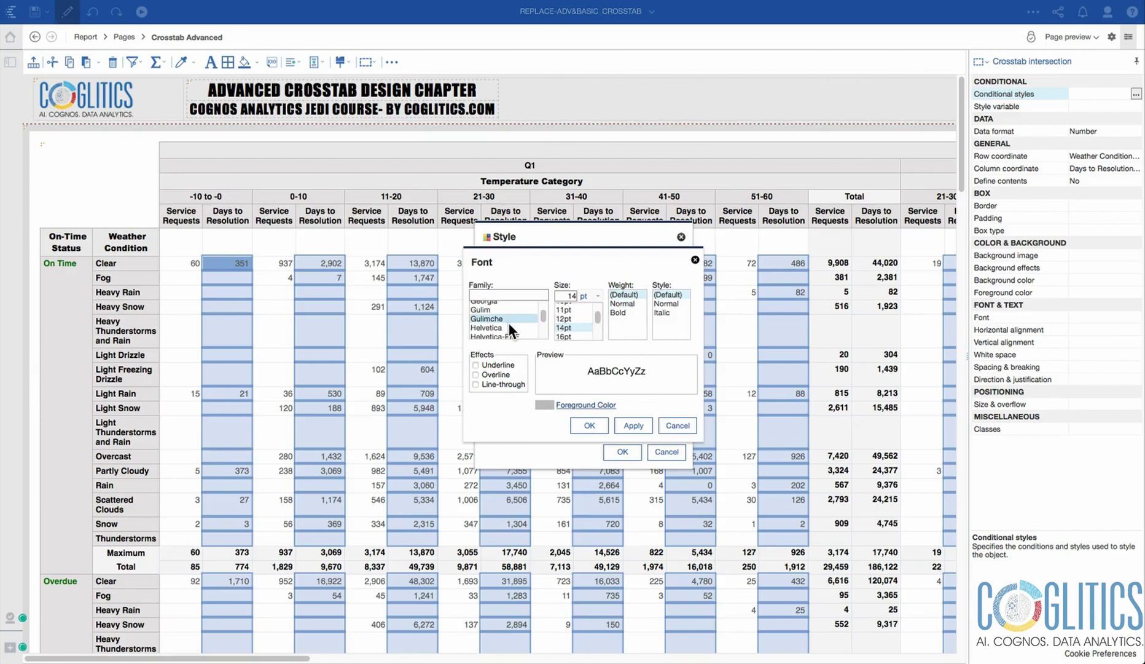
{"action": "left_click", "coordinate": [510, 327]}
{"action": "left_click", "coordinate": [614, 312]}
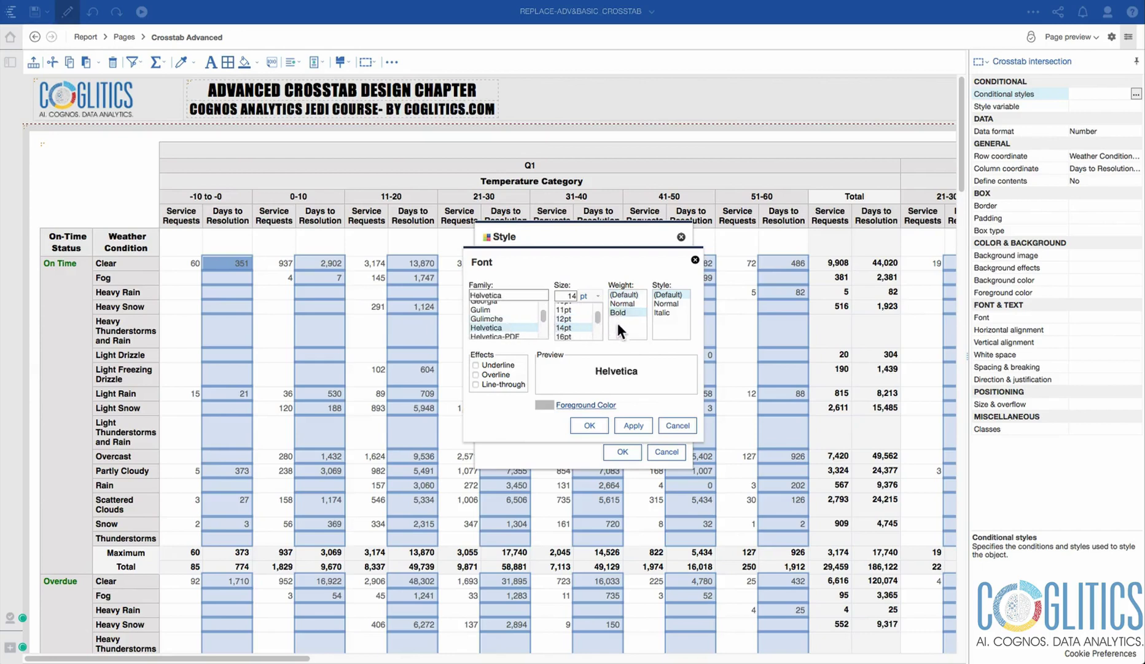
- Make the style's foreground colour Maroon and apply the font settings
{"action": "left_click", "coordinate": [593, 404]}
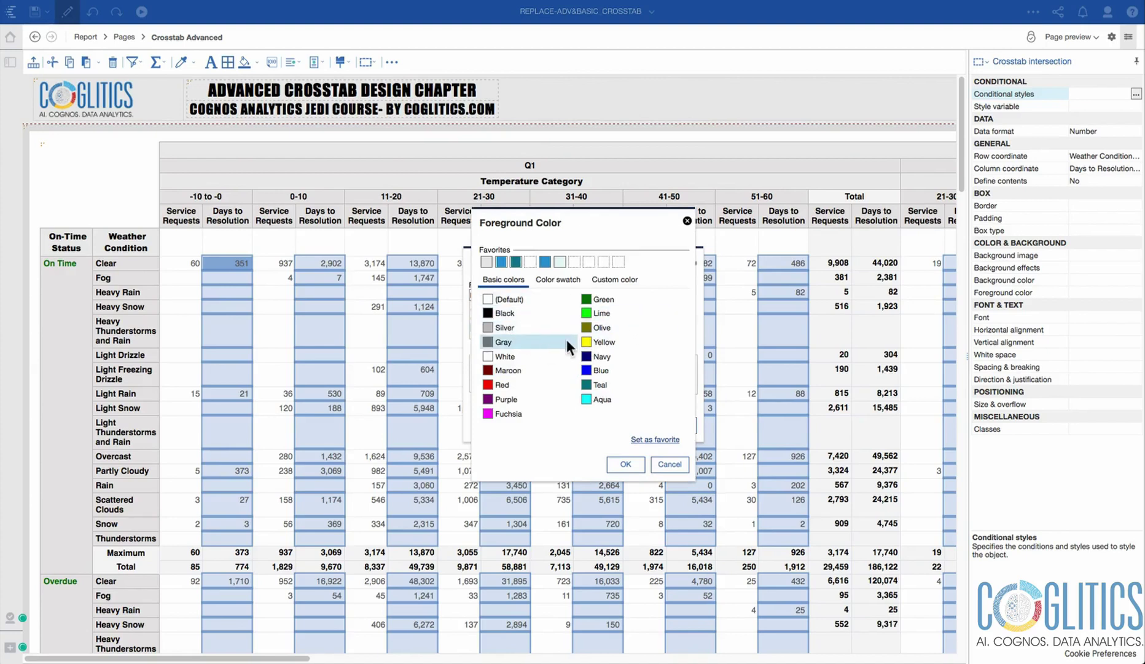
{"action": "left_click", "coordinate": [504, 370]}
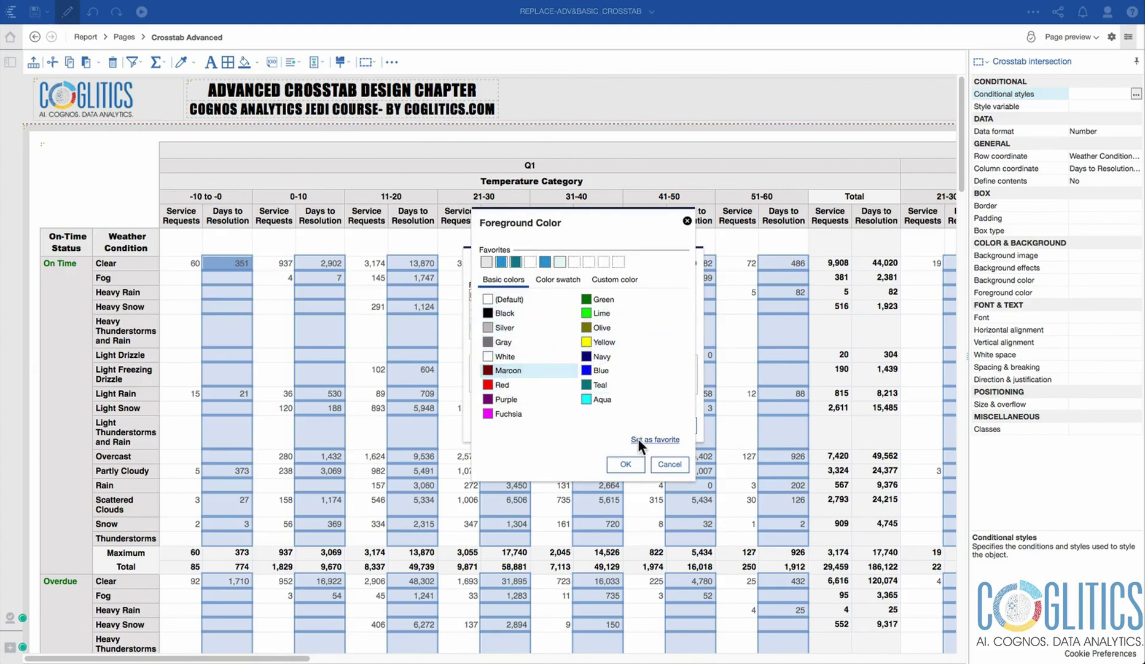
{"action": "left_click", "coordinate": [624, 463]}
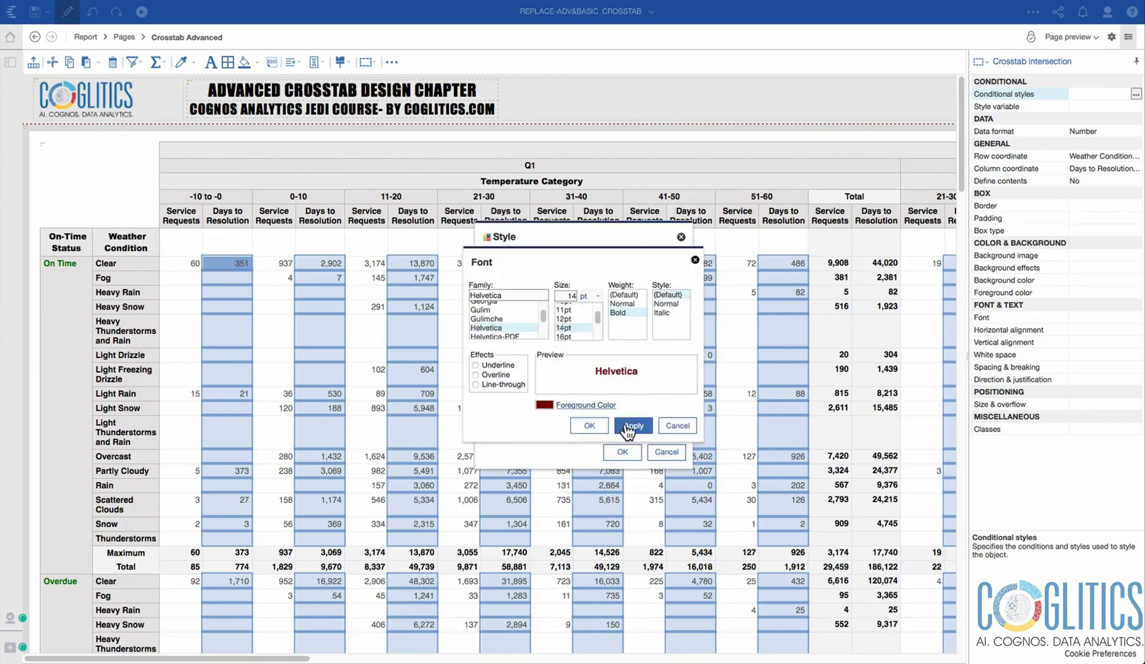
{"action": "left_click", "coordinate": [589, 425]}
{"action": "left_click", "coordinate": [533, 263]}
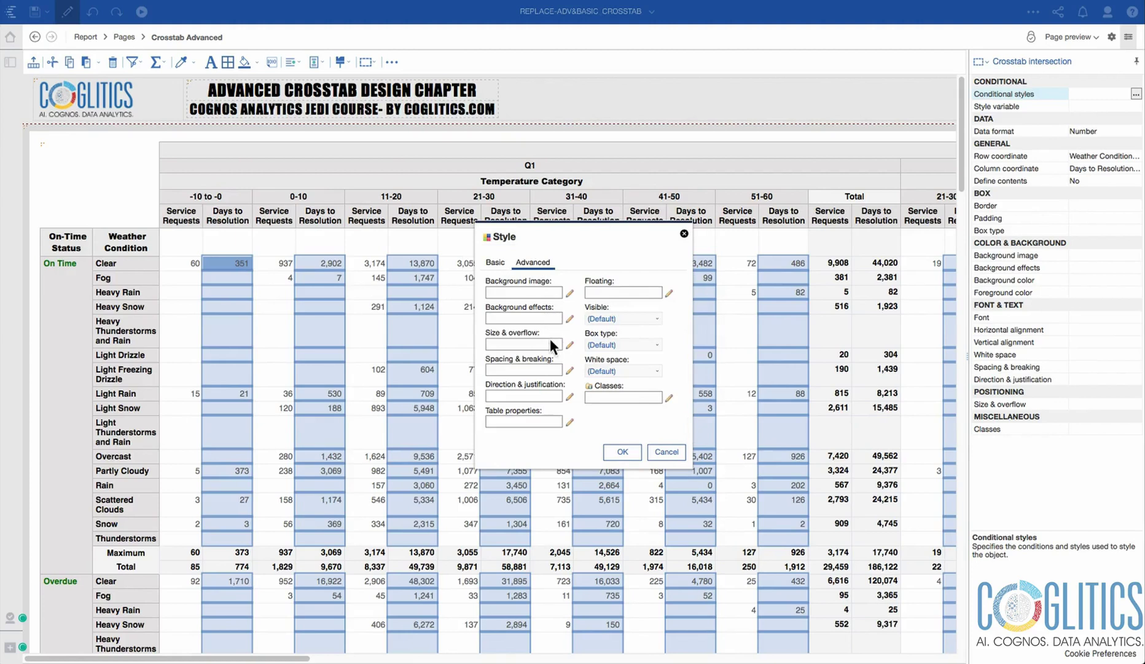
- Add a Fuchsia double-line border to all four sides of the custom style
{"action": "left_click", "coordinate": [499, 263]}
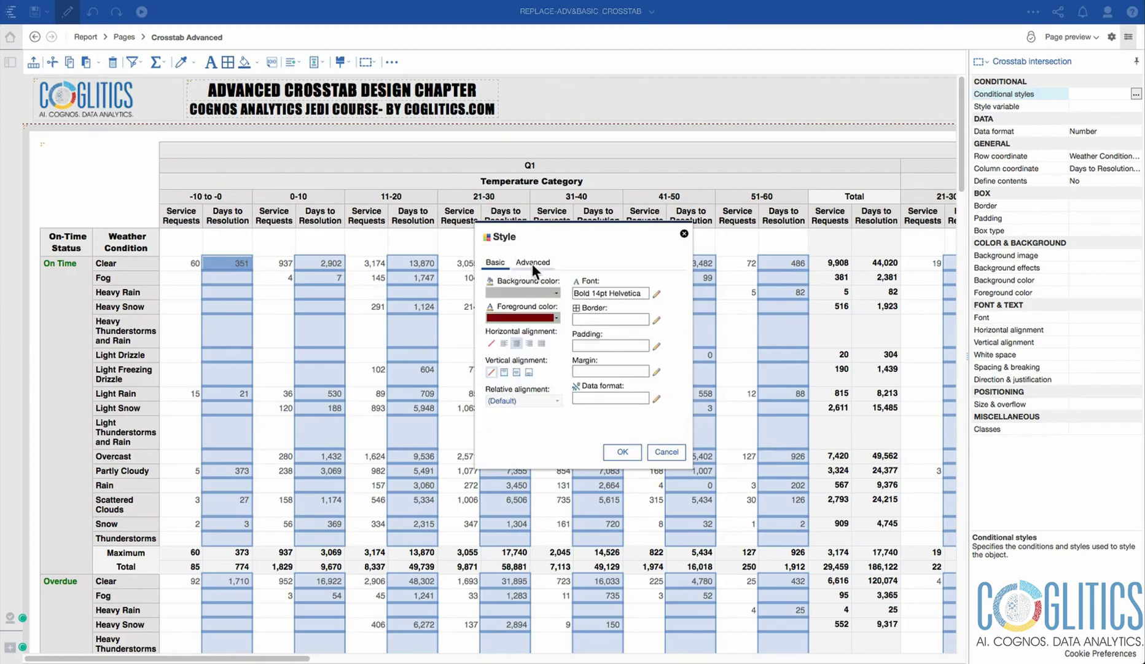
{"action": "left_click", "coordinate": [657, 319]}
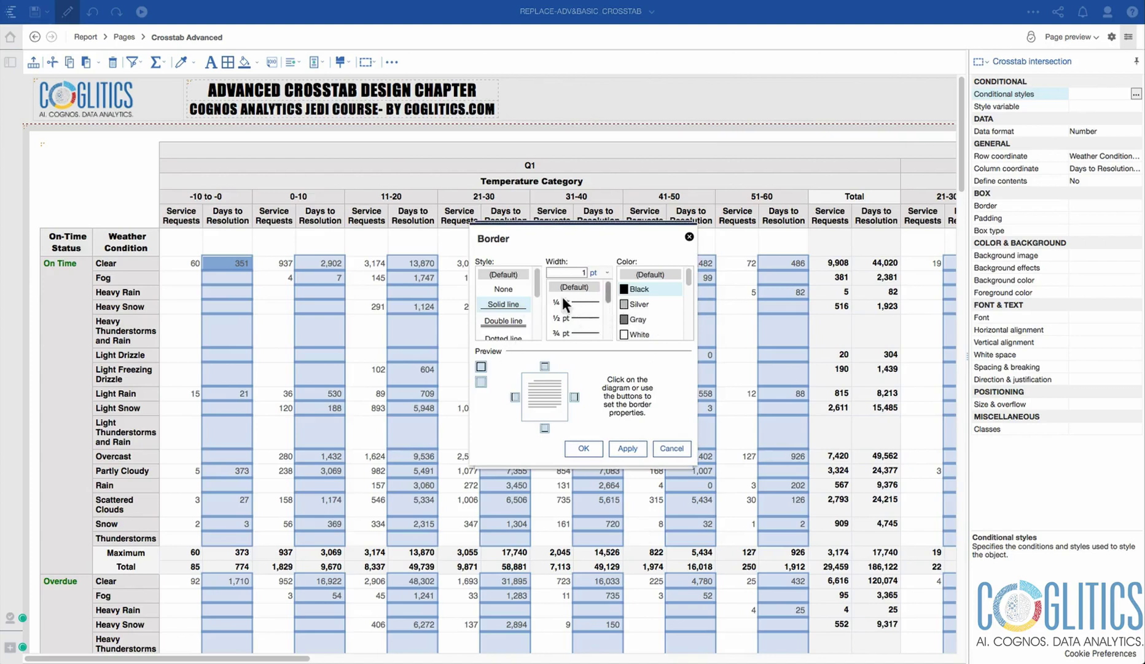
{"action": "left_click", "coordinate": [502, 321]}
{"action": "left_click_drag", "start_coordinate": [691, 277], "coordinate": [688, 296]}
{"action": "left_click", "coordinate": [642, 325]}
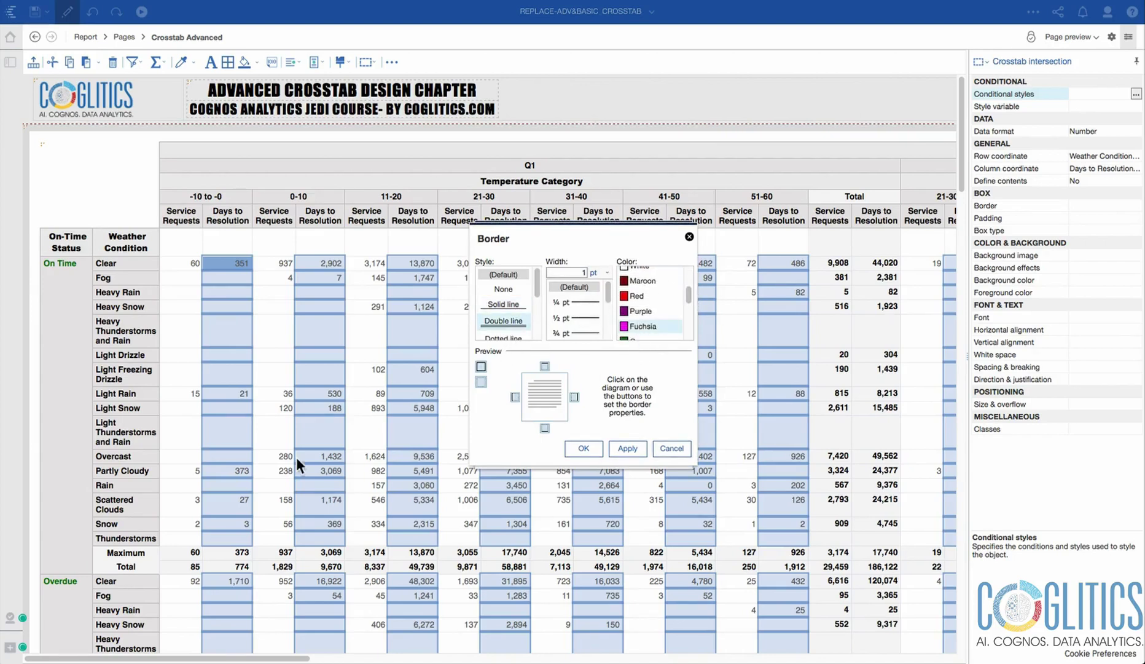
{"action": "left_click", "coordinate": [482, 369]}
{"action": "left_click", "coordinate": [585, 376]}
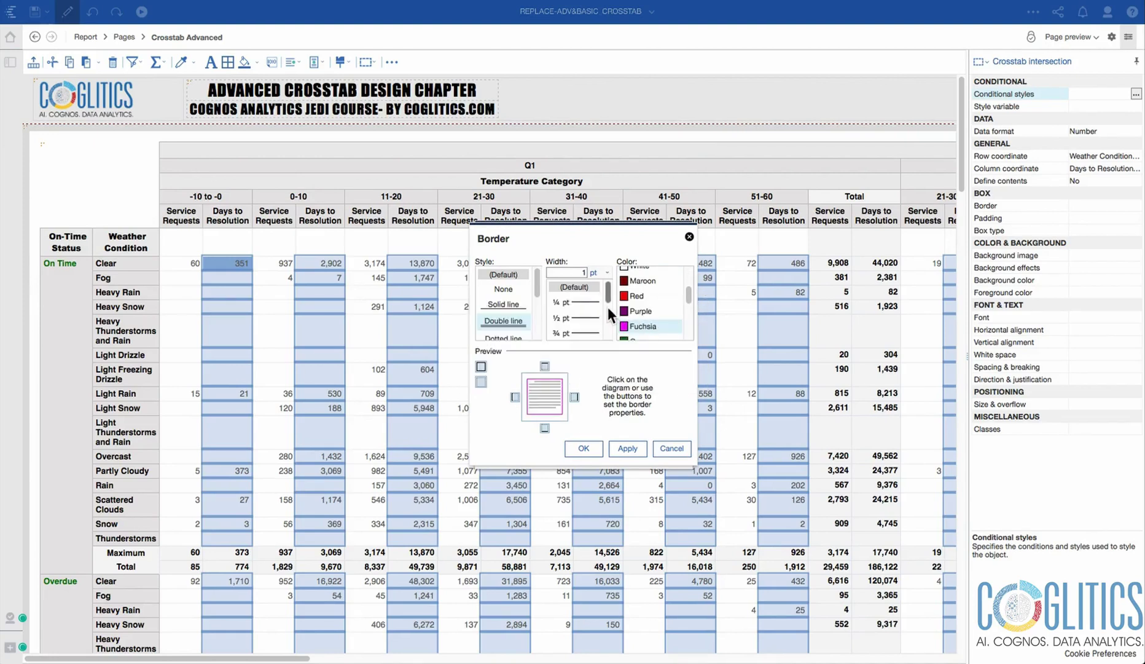
- Increase the border width to 3 pt on all sides and confirm the border
{"action": "scroll", "coordinate": [611, 314], "scroll_direction": "down", "scroll_amount": 2}
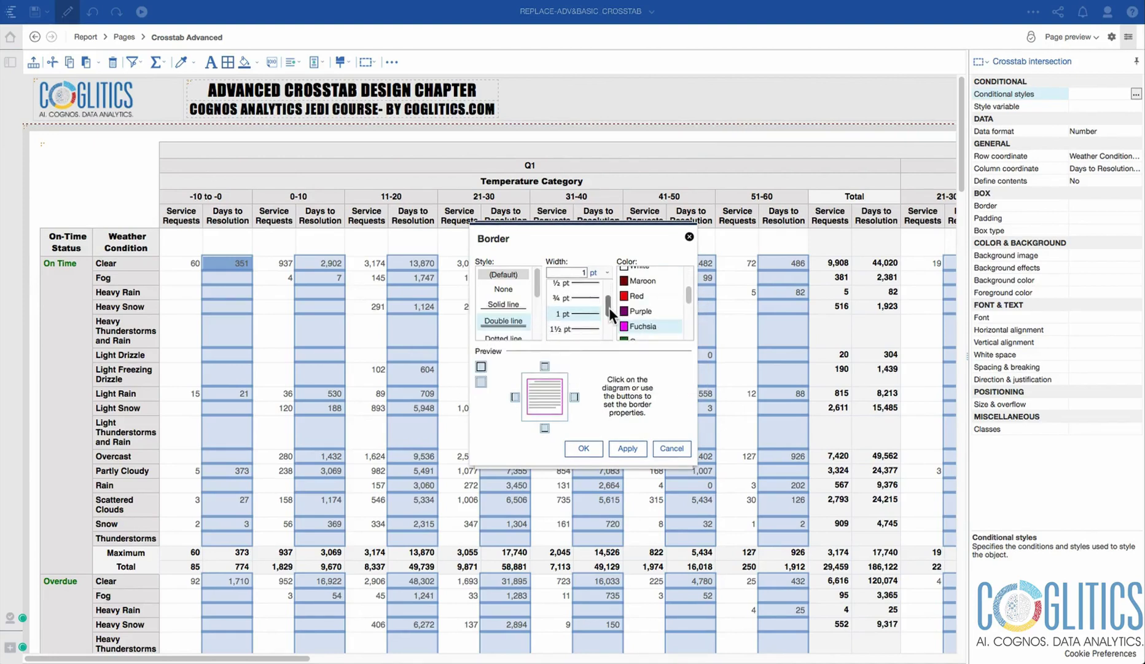
{"action": "scroll", "coordinate": [611, 313], "scroll_direction": "down", "scroll_amount": 2}
{"action": "left_click", "coordinate": [589, 327]}
{"action": "left_click", "coordinate": [481, 366]}
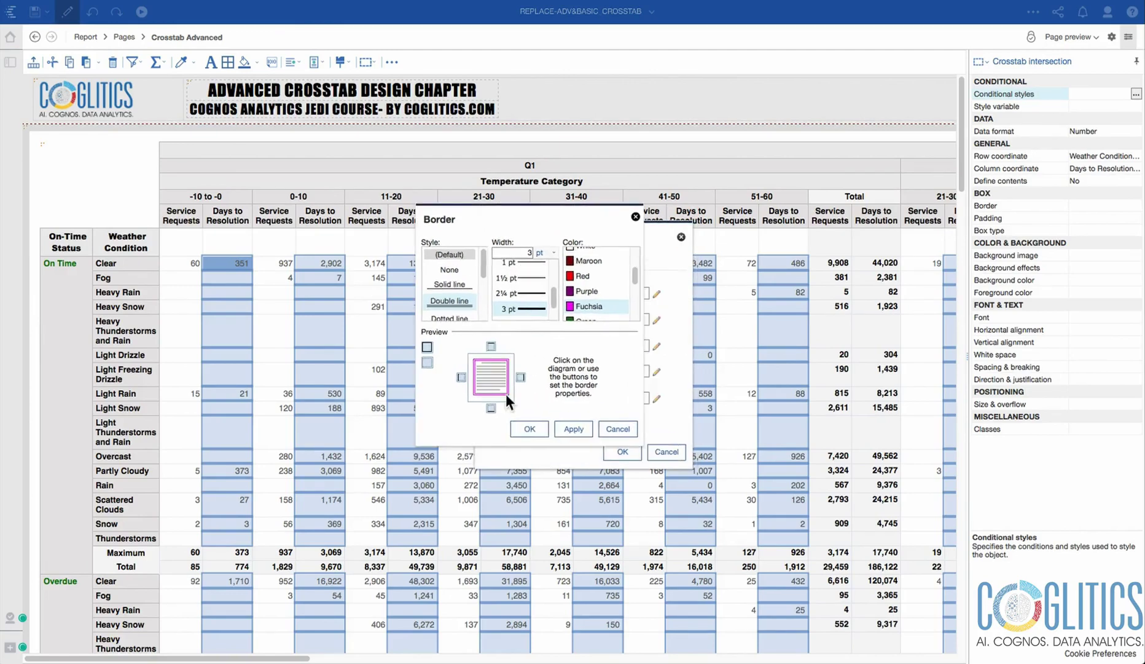
{"action": "left_click", "coordinate": [541, 429]}
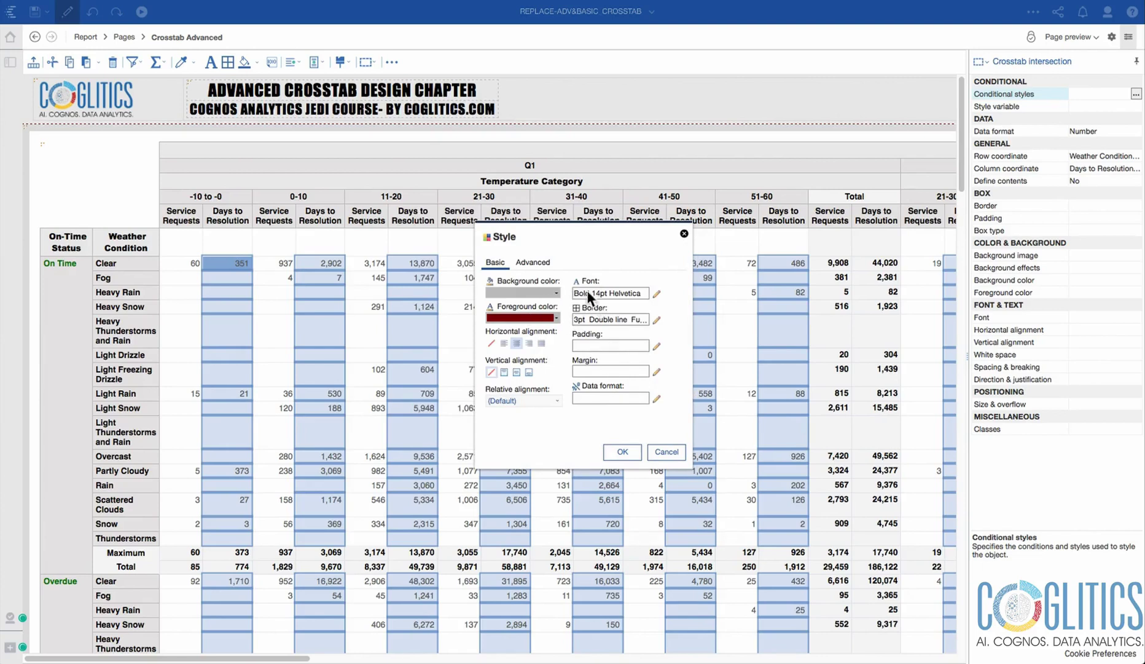
- Confirm the under-5 style, rename the conditional style to 'Strange Format', and apply it
{"action": "left_click", "coordinate": [624, 451]}
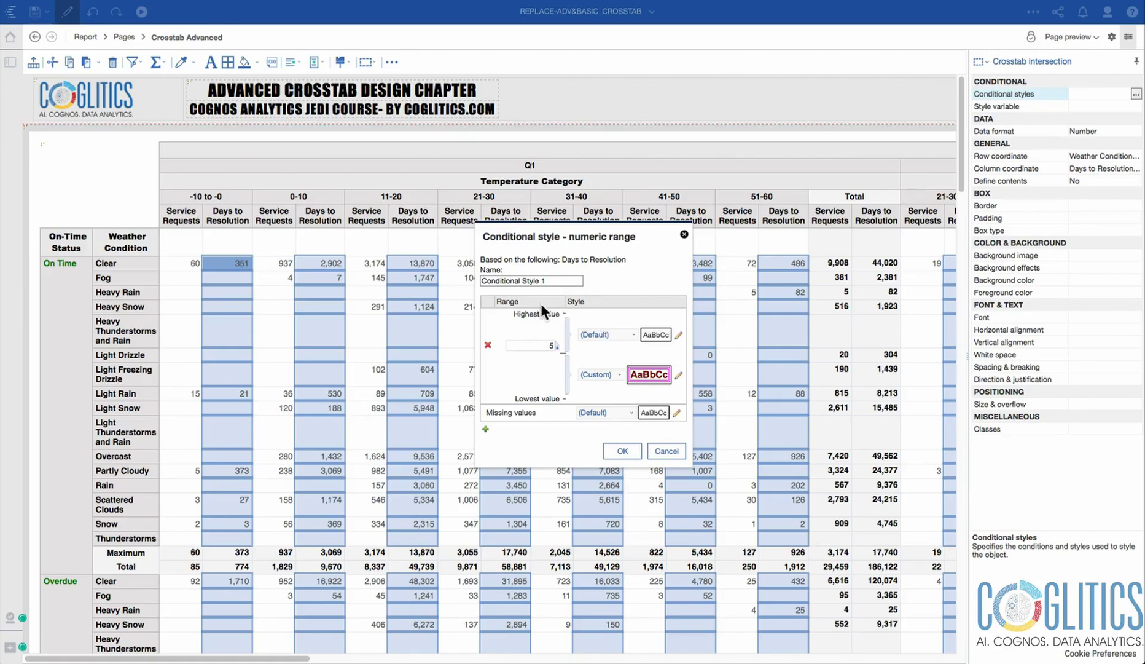
{"action": "left_click_drag", "start_coordinate": [548, 280], "coordinate": [426, 277]}
{"action": "type", "text": "Strange Forma"}
{"action": "left_click", "coordinate": [623, 451]}
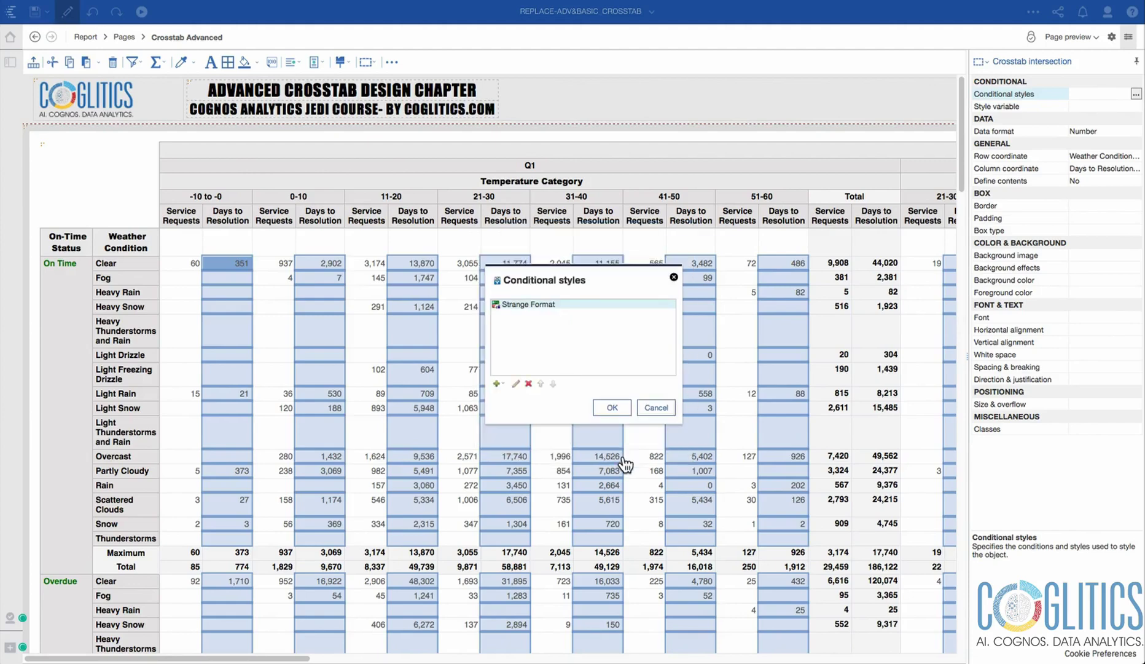
{"action": "left_click", "coordinate": [613, 408]}
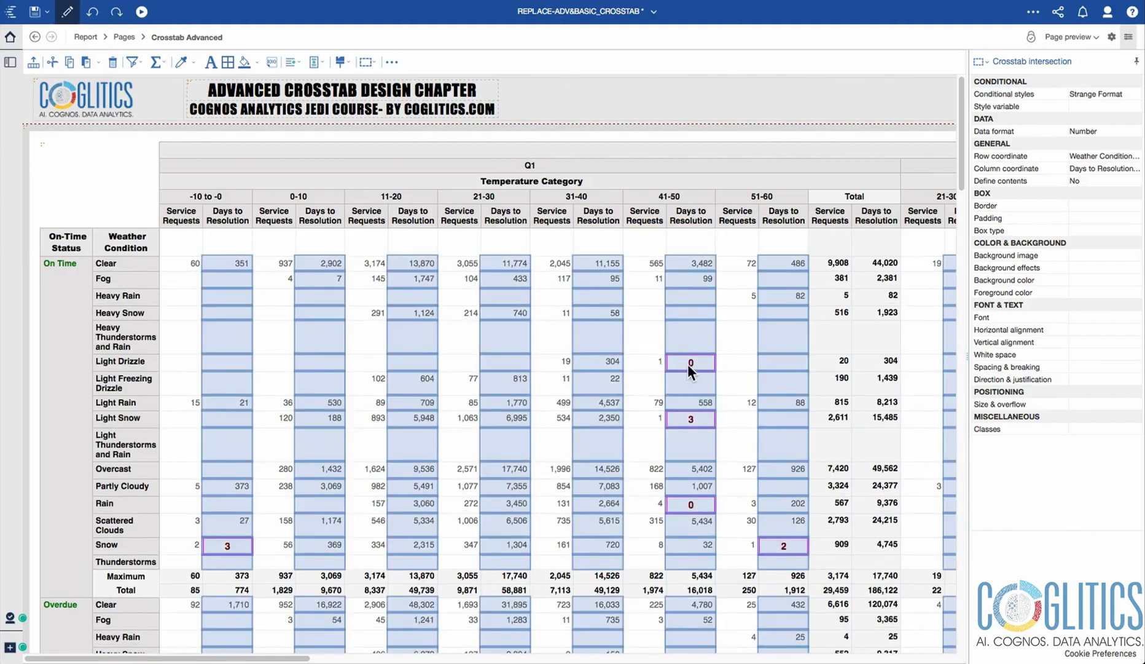
- Scroll through the crosstab to check the formatting, then select the whole crosstab
{"action": "scroll", "coordinate": [447, 432], "scroll_direction": "down", "scroll_amount": 15}
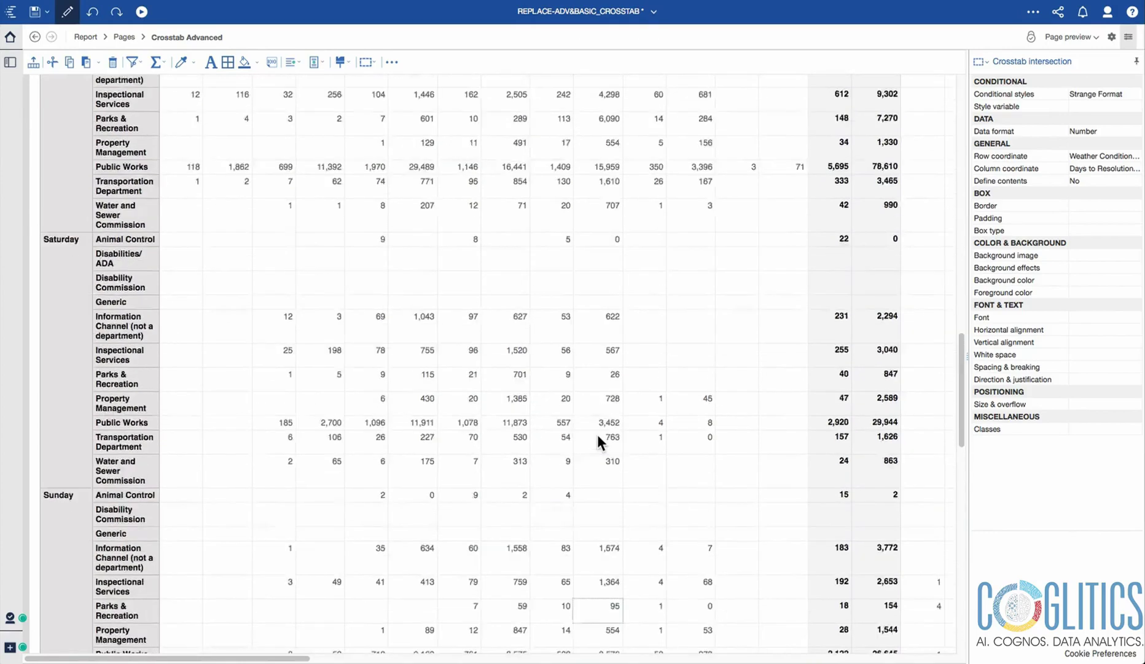
{"action": "scroll", "coordinate": [596, 434], "scroll_direction": "up", "scroll_amount": 20}
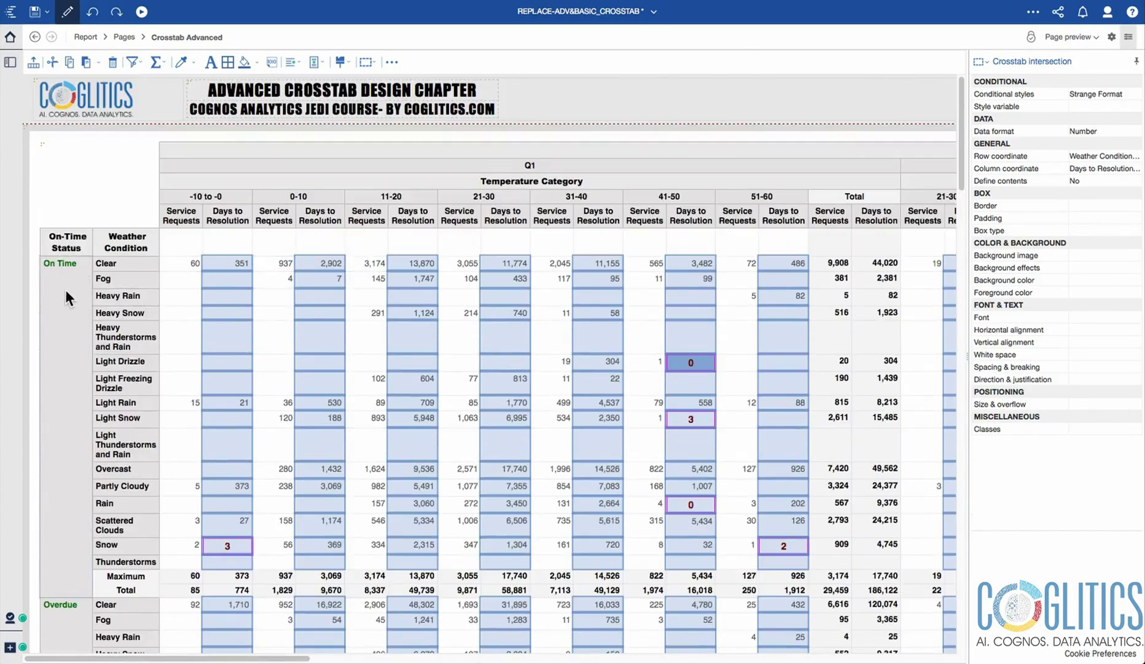
{"action": "scroll", "coordinate": [778, 295], "scroll_direction": "down", "scroll_amount": 3}
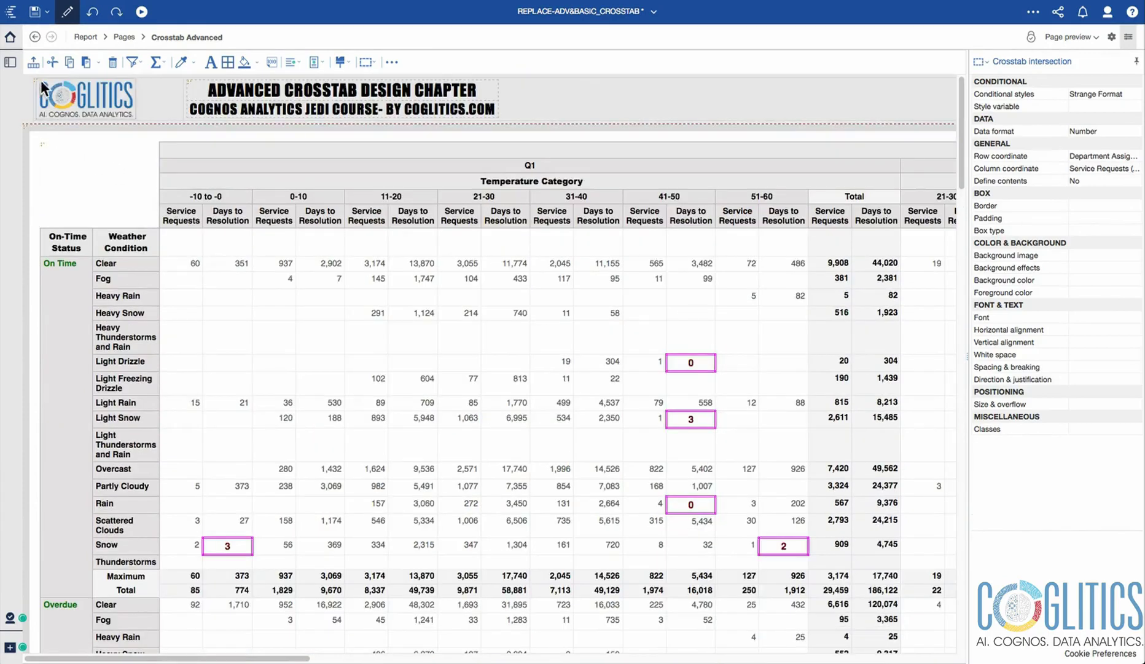
{"action": "left_click", "coordinate": [34, 11]}
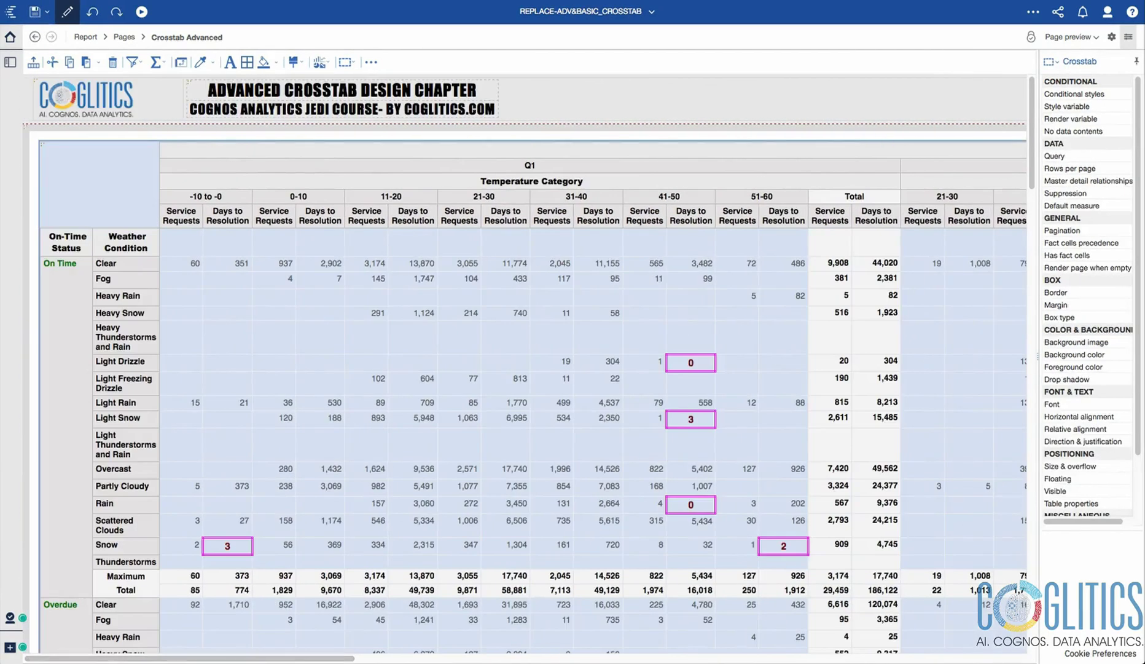
{"action": "left_click", "coordinate": [141, 11]}
- Run the report as HTML and browse the Crosstab Advanced page's maroon, fuchsia-bordered values
{"action": "left_click", "coordinate": [159, 39]}
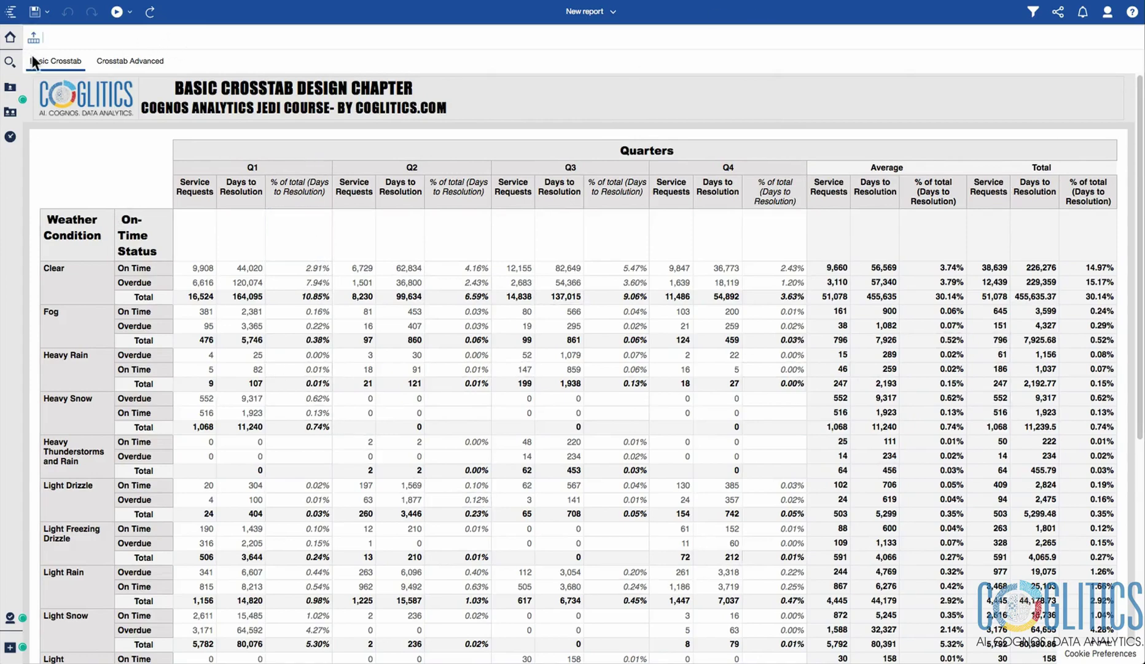
{"action": "scroll", "coordinate": [891, 413], "scroll_direction": "down", "scroll_amount": 10}
{"action": "scroll", "coordinate": [418, 388], "scroll_direction": "up", "scroll_amount": 10}
{"action": "left_click", "coordinate": [113, 60]}
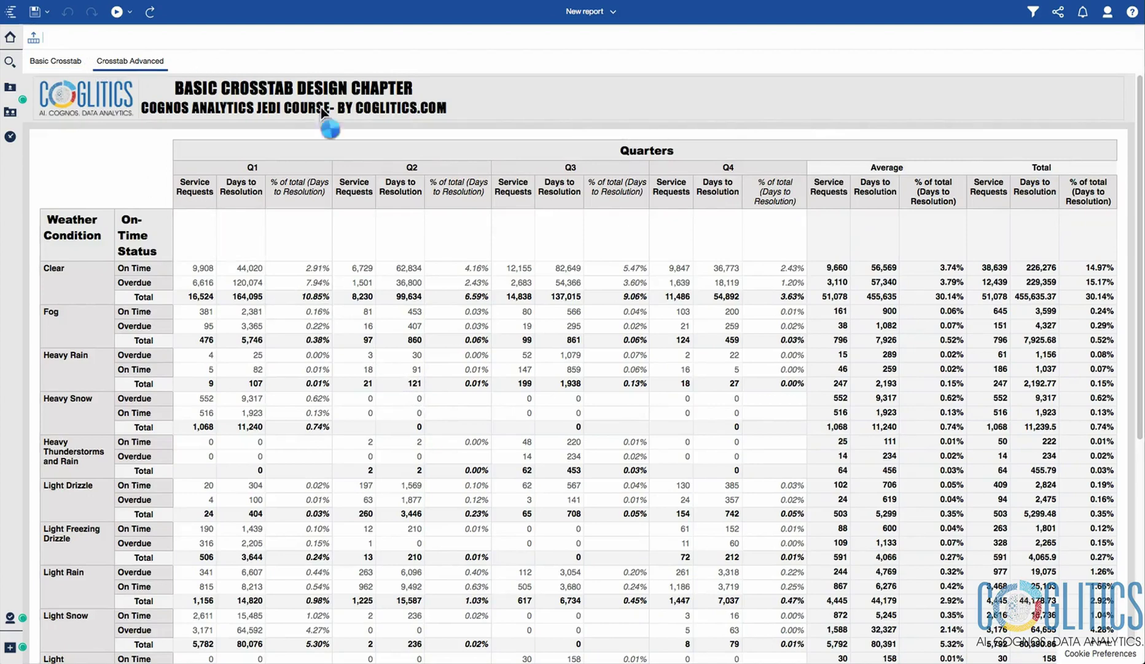
{"action": "scroll", "coordinate": [418, 287], "scroll_direction": "down", "scroll_amount": 1}
{"action": "scroll", "coordinate": [418, 295], "scroll_direction": "up", "scroll_amount": 1}
{"action": "scroll", "coordinate": [417, 299], "scroll_direction": "down", "scroll_amount": 5}
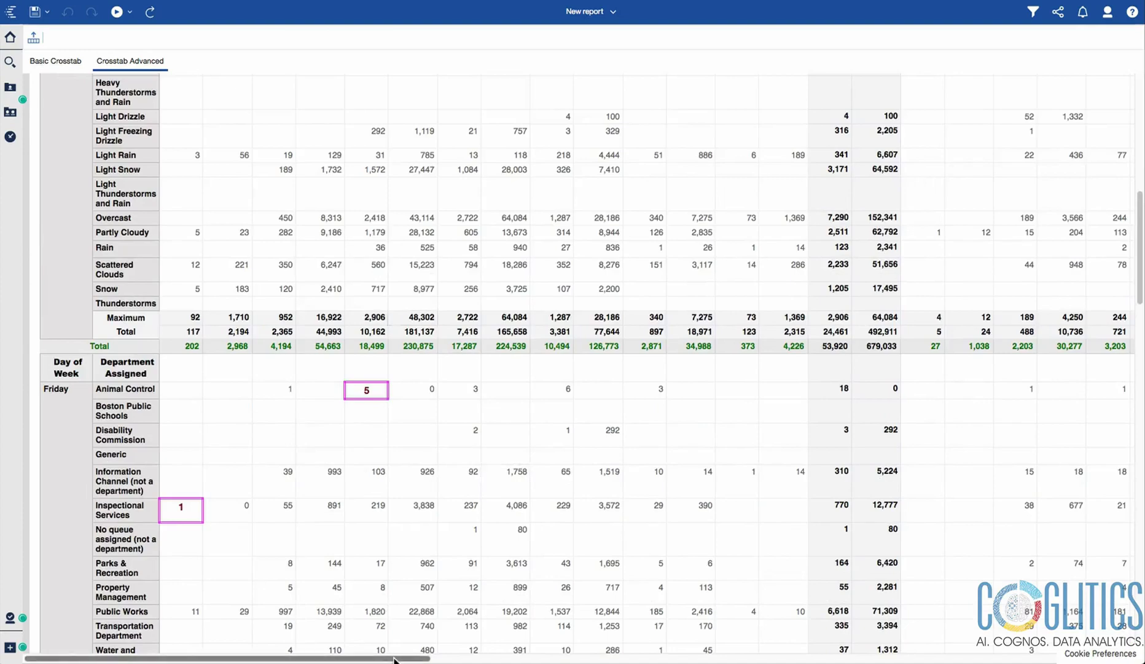
{"action": "left_click_drag", "start_coordinate": [424, 658], "coordinate": [1054, 659]}
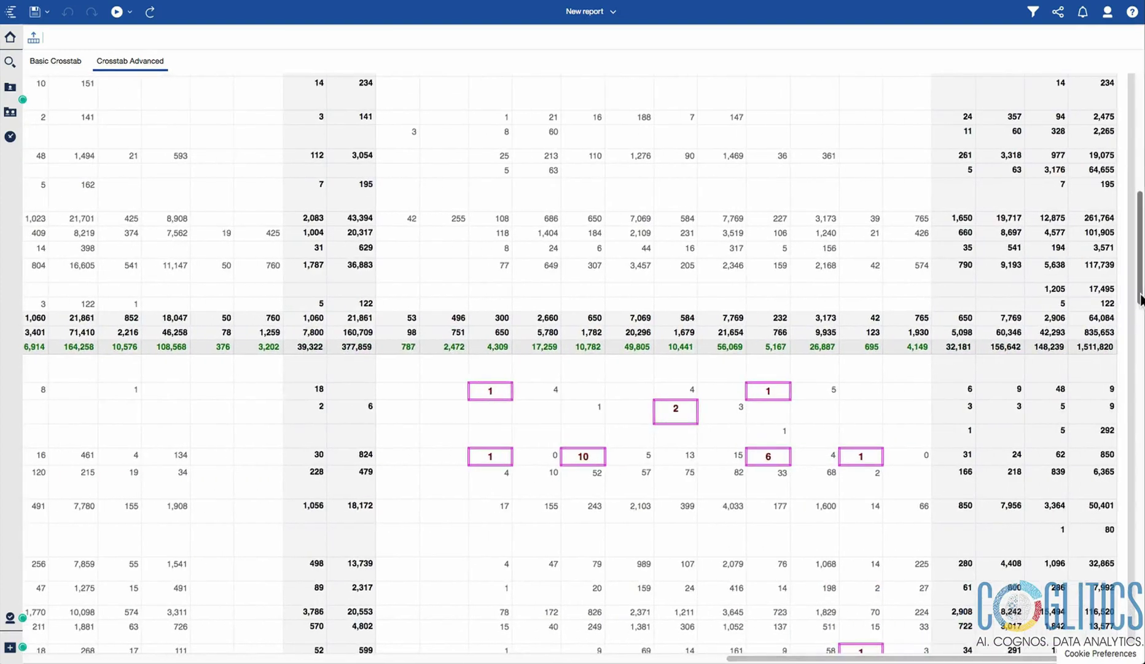
{"action": "left_click_drag", "start_coordinate": [1141, 302], "coordinate": [1143, 102]}
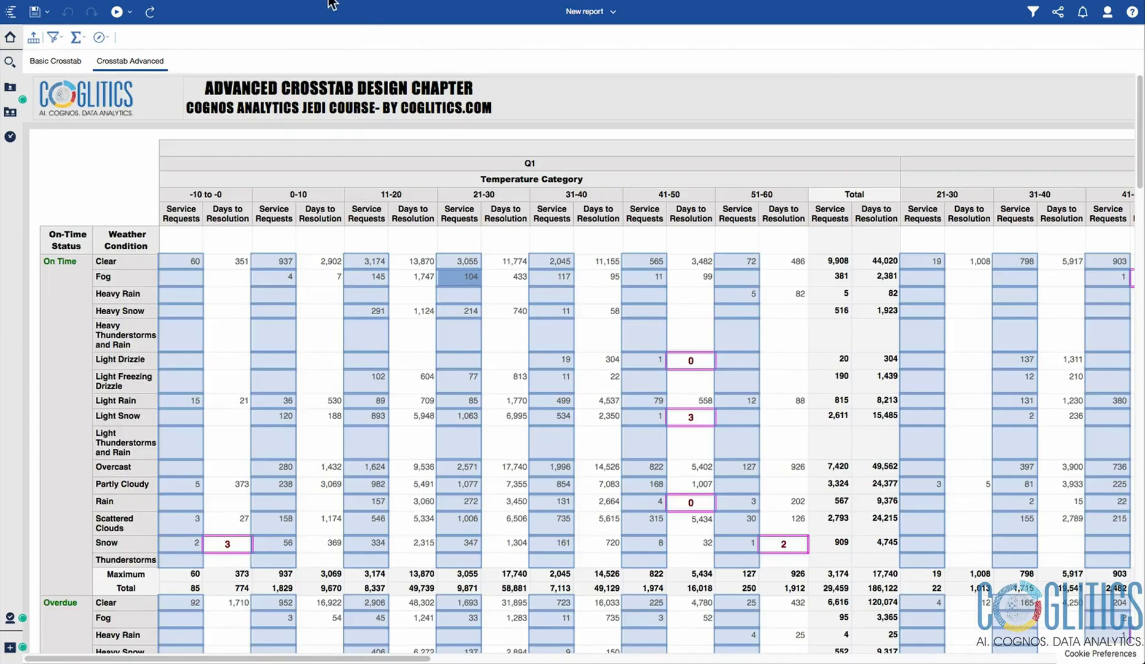